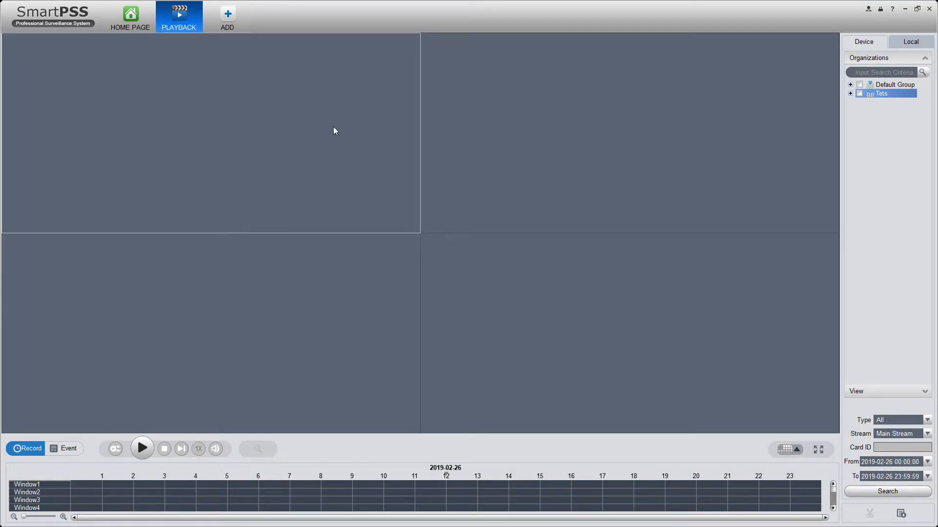
- In the playback view, expand the Tets group and its Test device, and select camera CAM 14
{"action": "left_click", "coordinate": [133, 25]}
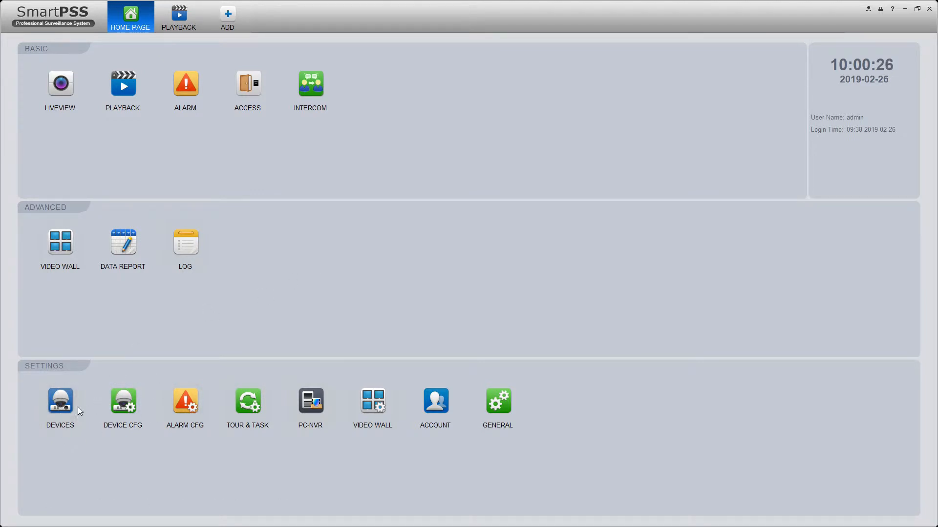
{"action": "left_click", "coordinate": [174, 17]}
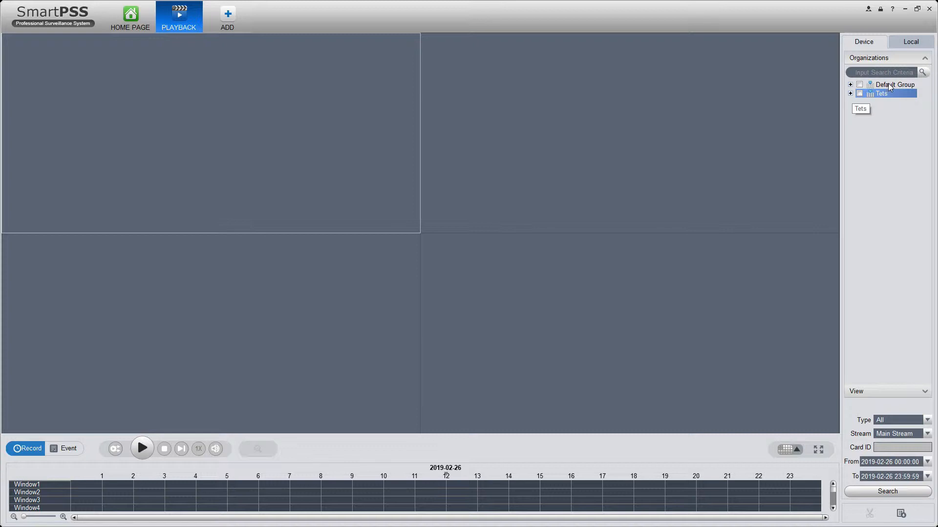
{"action": "left_click", "coordinate": [850, 94]}
{"action": "left_click", "coordinate": [860, 103]}
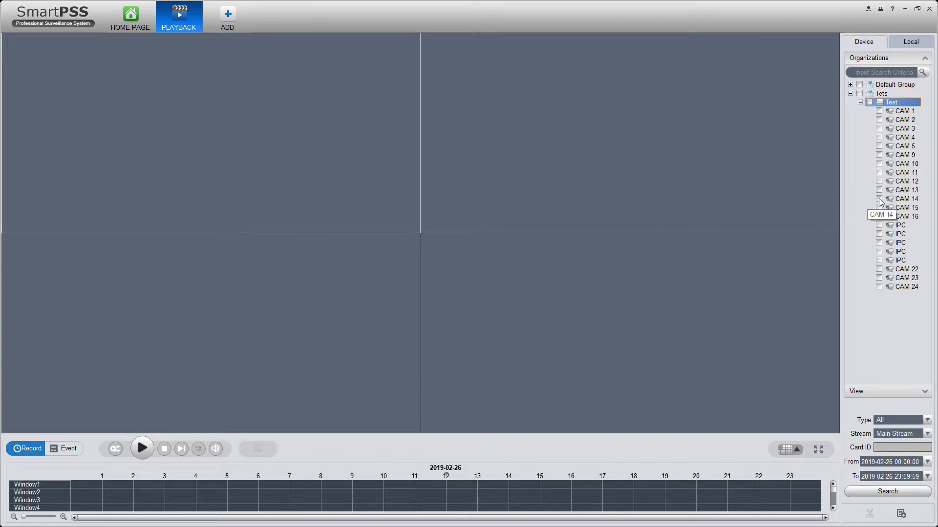
{"action": "left_click", "coordinate": [879, 199]}
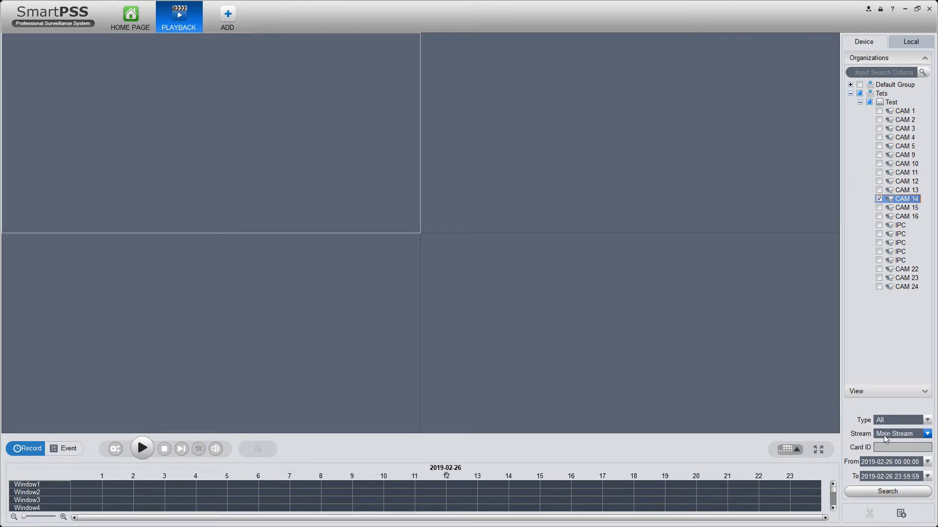
{"action": "left_click", "coordinate": [927, 462]}
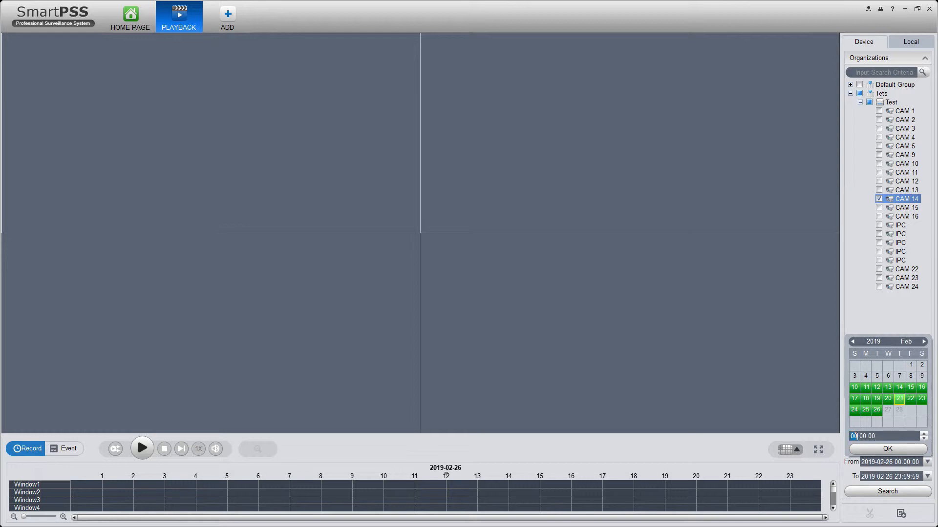
{"action": "type", "text": "11:3"}
{"action": "left_click", "coordinate": [880, 449]}
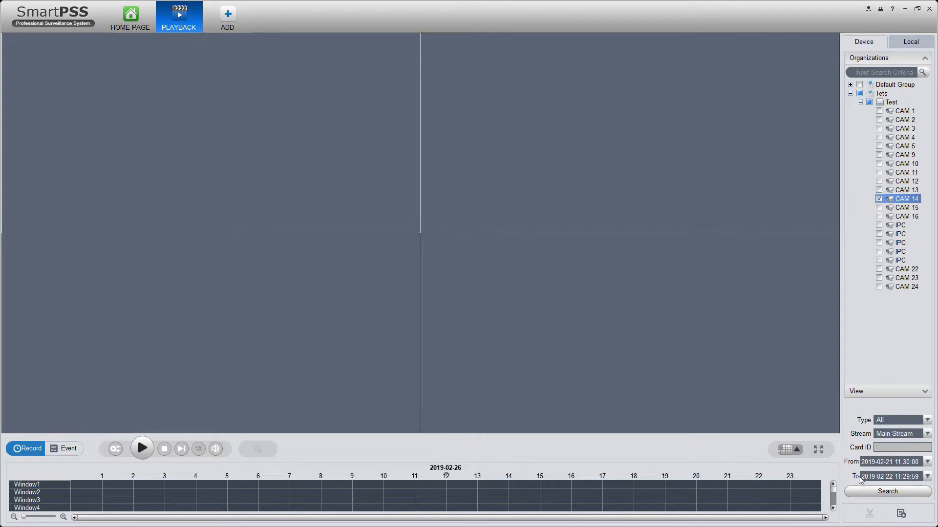
{"action": "left_click", "coordinate": [928, 477]}
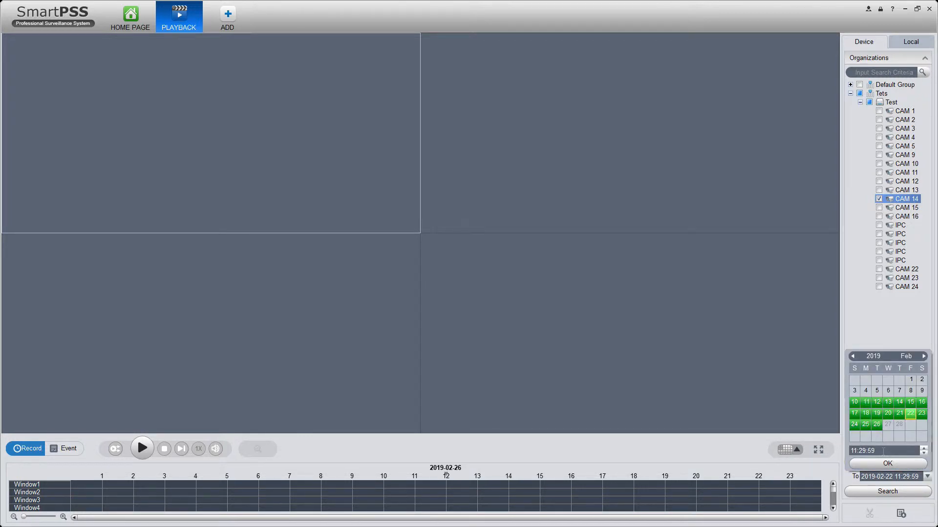
{"action": "left_click", "coordinate": [929, 480]}
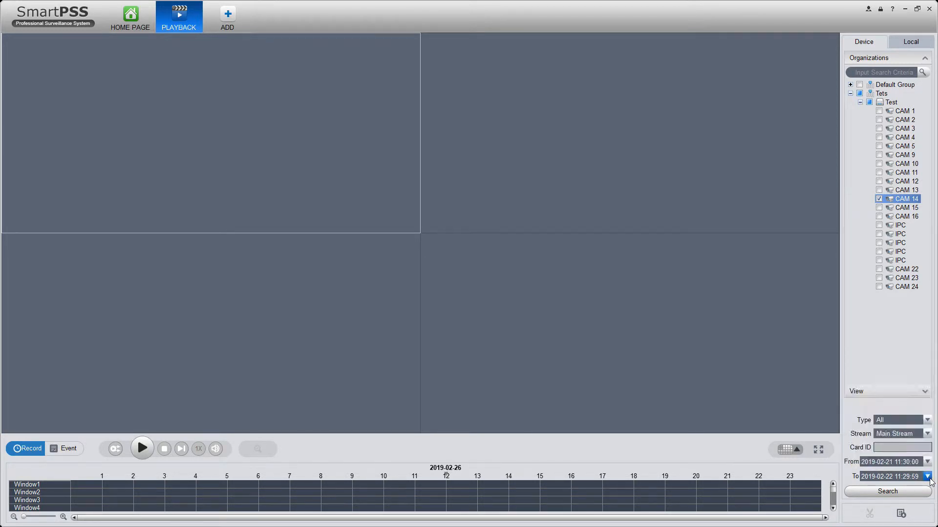
{"action": "left_click", "coordinate": [929, 480]}
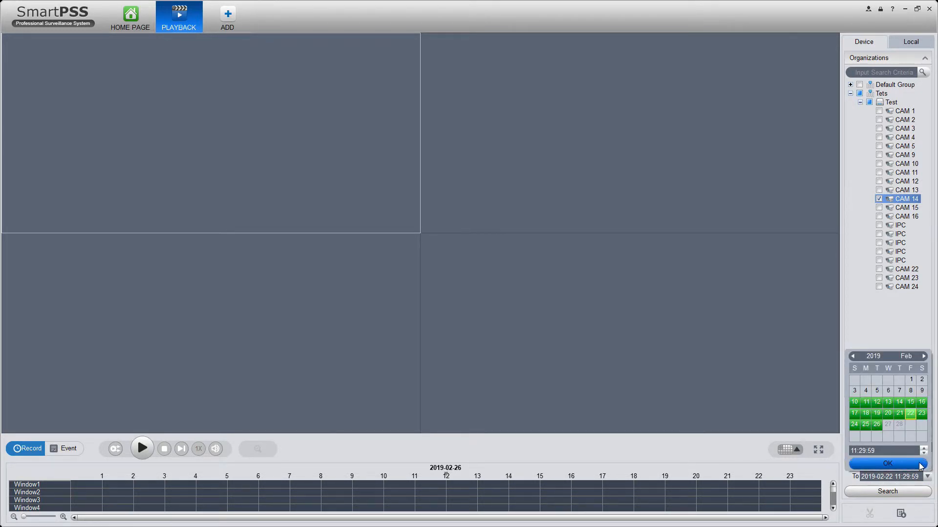
{"action": "left_click", "coordinate": [899, 413]}
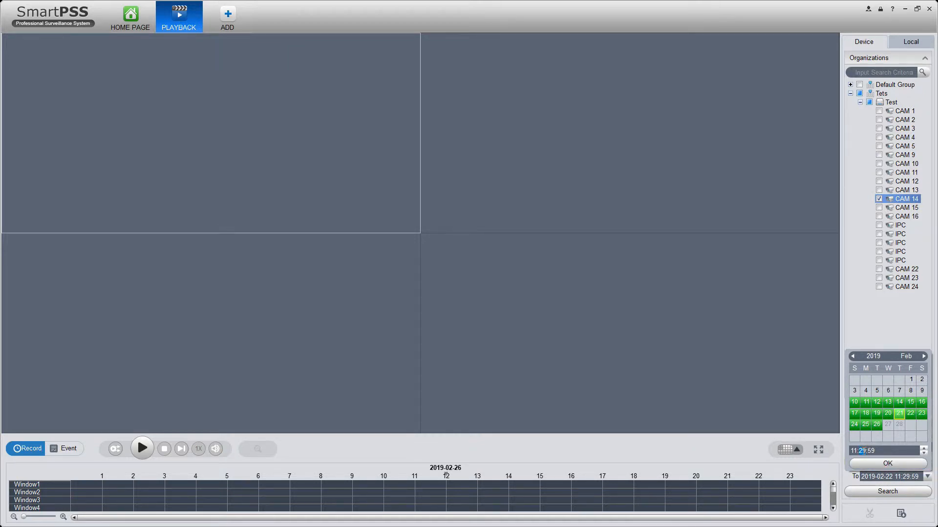
{"action": "type", "text": "40:00"}
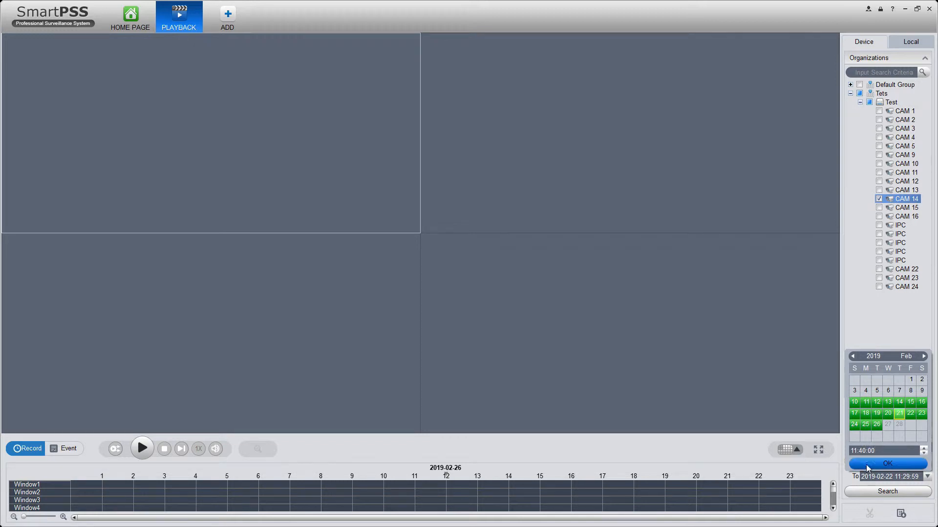
{"action": "left_click", "coordinate": [877, 464]}
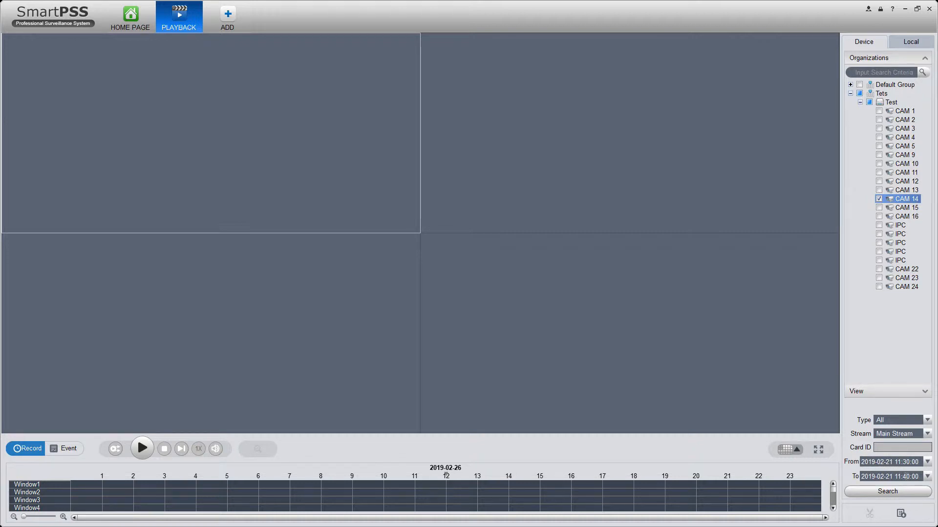
{"action": "left_click", "coordinate": [895, 493]}
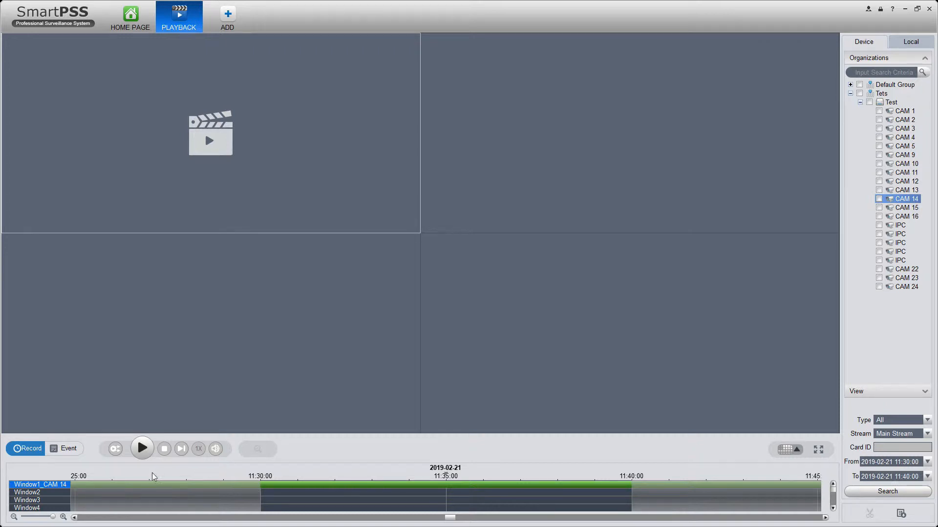
- Show the search results as an event list, select the CAM 14 recording, and play it briefly before stopping
{"action": "left_click", "coordinate": [65, 454]}
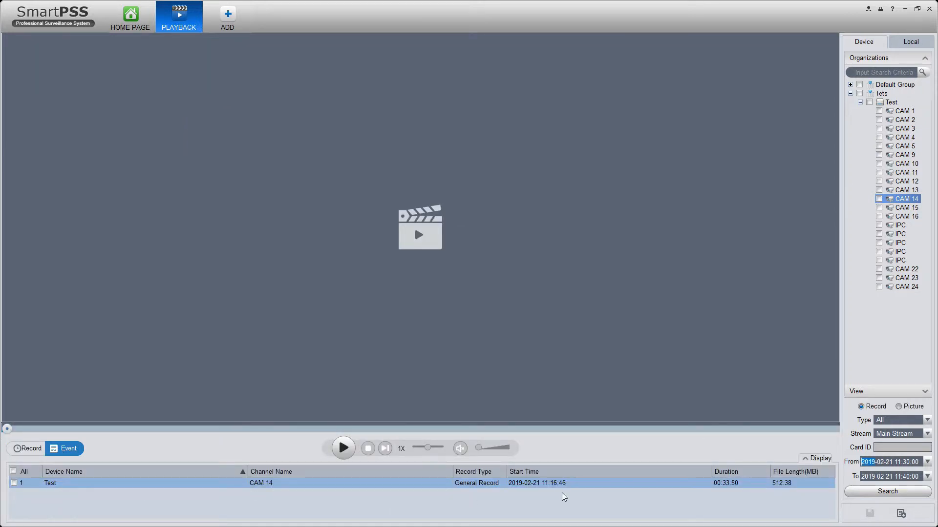
{"action": "left_click", "coordinate": [14, 484]}
{"action": "left_click", "coordinate": [347, 449]}
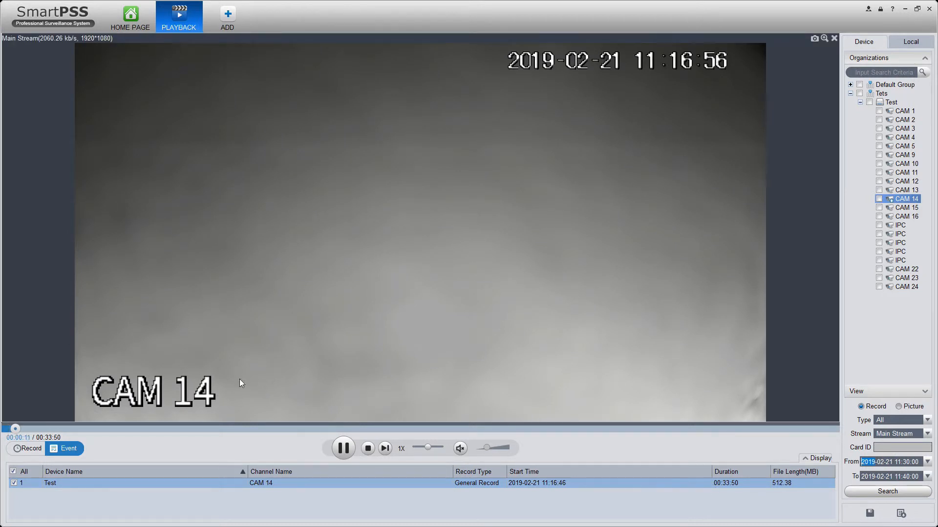
{"action": "left_click", "coordinate": [368, 449]}
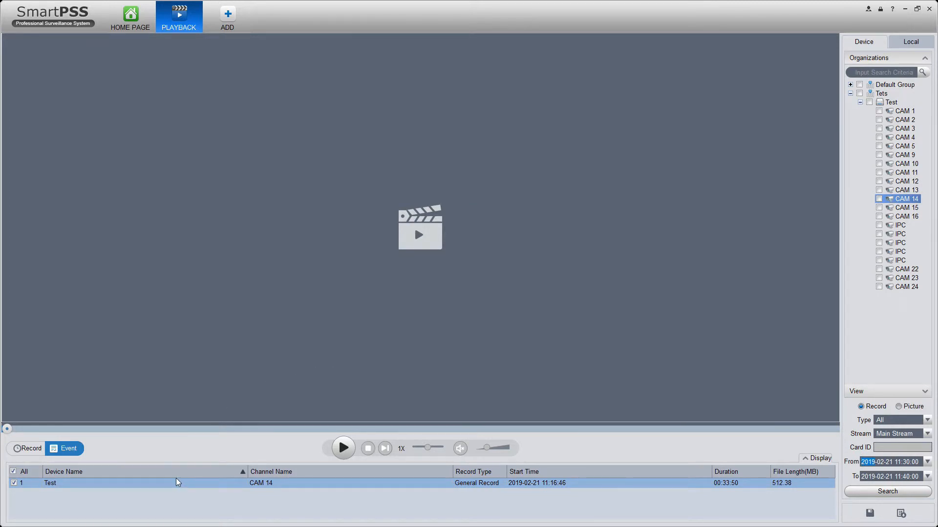
- Start exporting the selected recording and set the export path to the Test Videos folder on the Desktop
{"action": "left_click", "coordinate": [869, 514]}
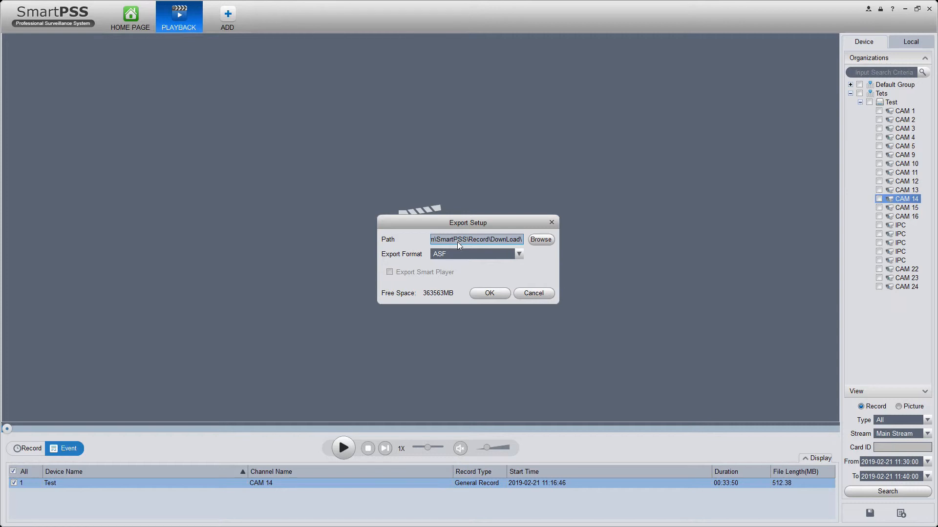
{"action": "left_click", "coordinate": [539, 240]}
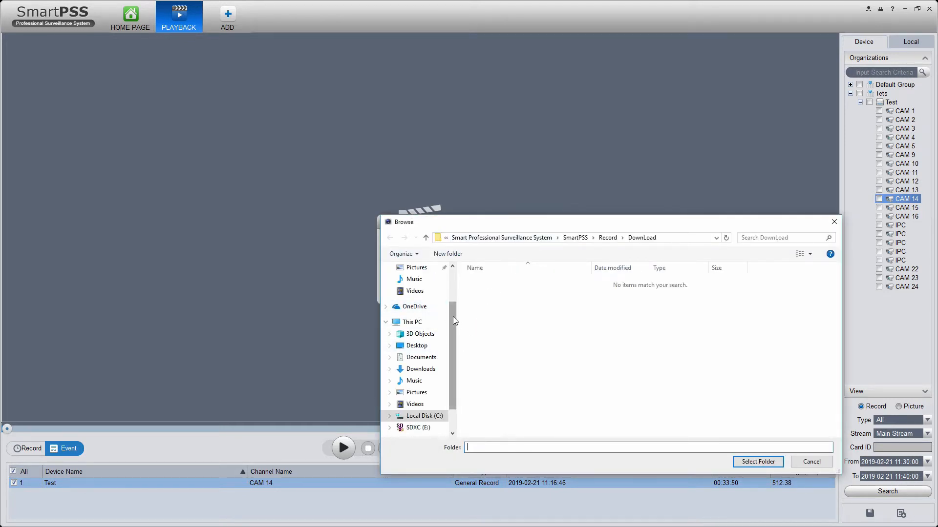
{"action": "scroll", "coordinate": [452, 319], "scroll_direction": "up", "scroll_amount": 2}
{"action": "left_click", "coordinate": [424, 288]}
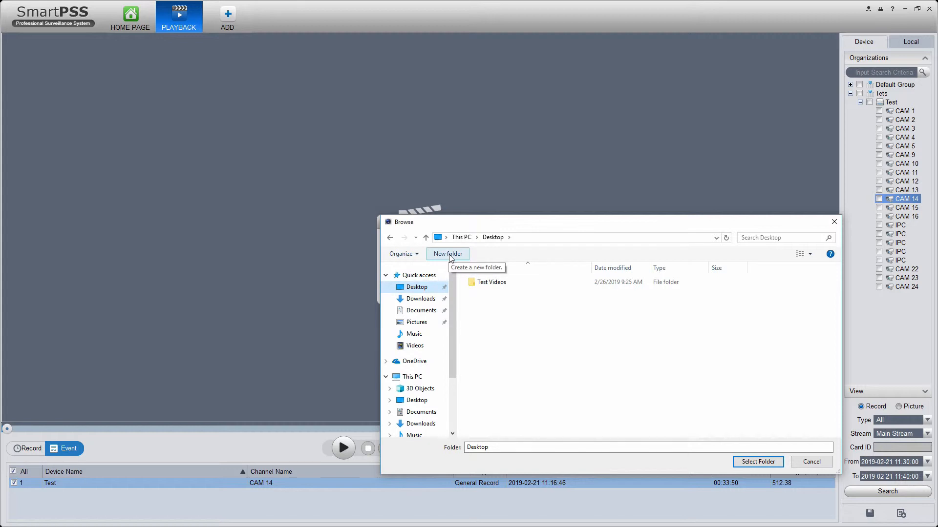
{"action": "double_click", "coordinate": [486, 285]}
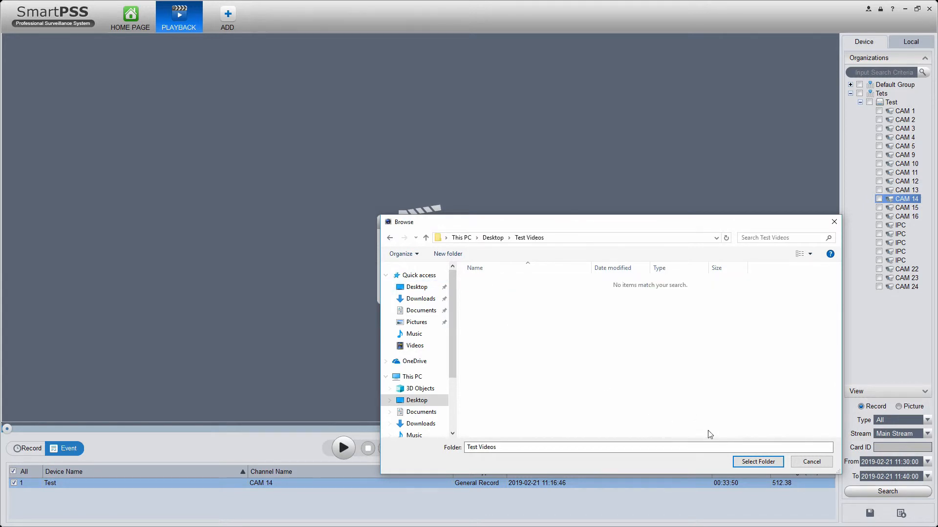
{"action": "left_click", "coordinate": [754, 463]}
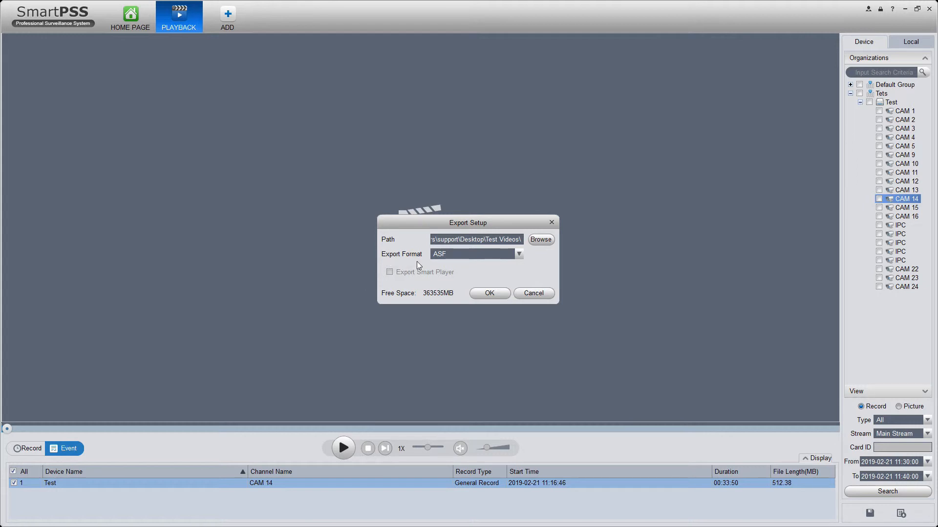
- Export the recording in Original Format together with Smart Player, and dismiss the export progress window
{"action": "left_click", "coordinate": [517, 255]}
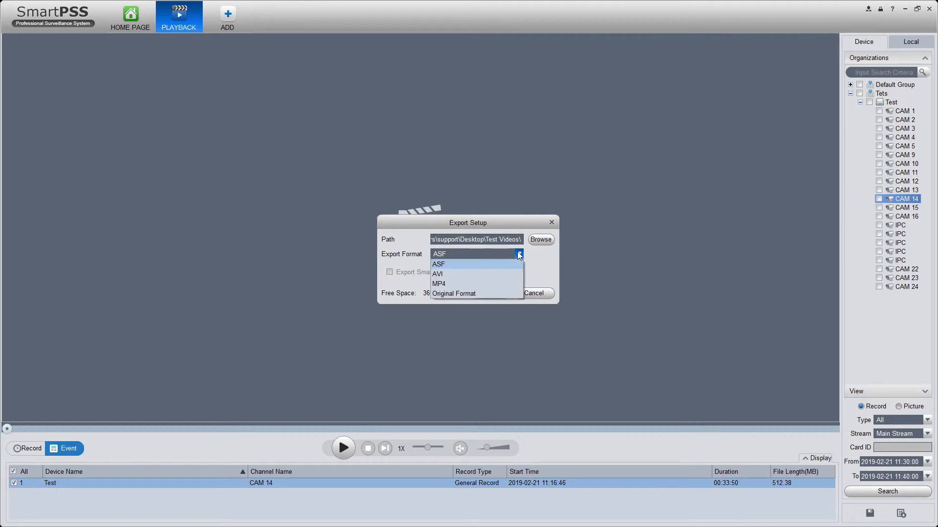
{"action": "left_click", "coordinate": [444, 293]}
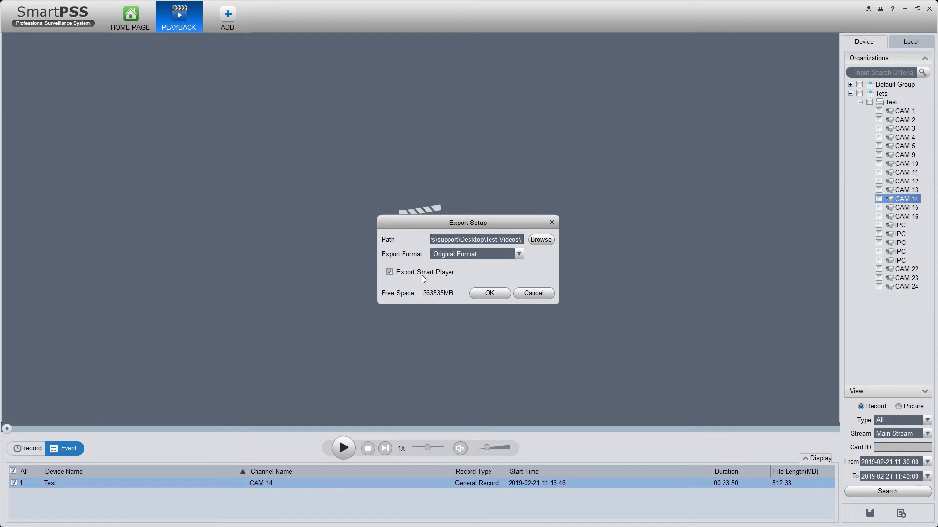
{"action": "left_click", "coordinate": [481, 293]}
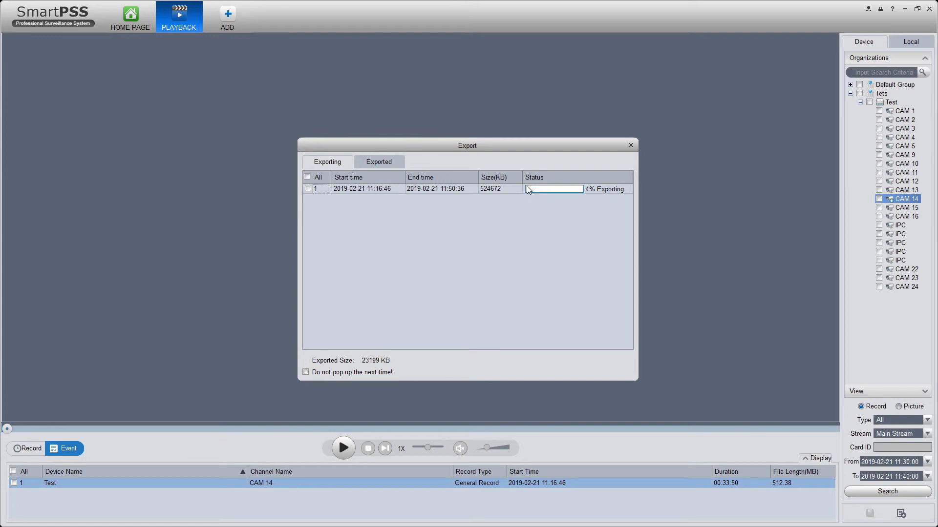
{"action": "left_click", "coordinate": [630, 145]}
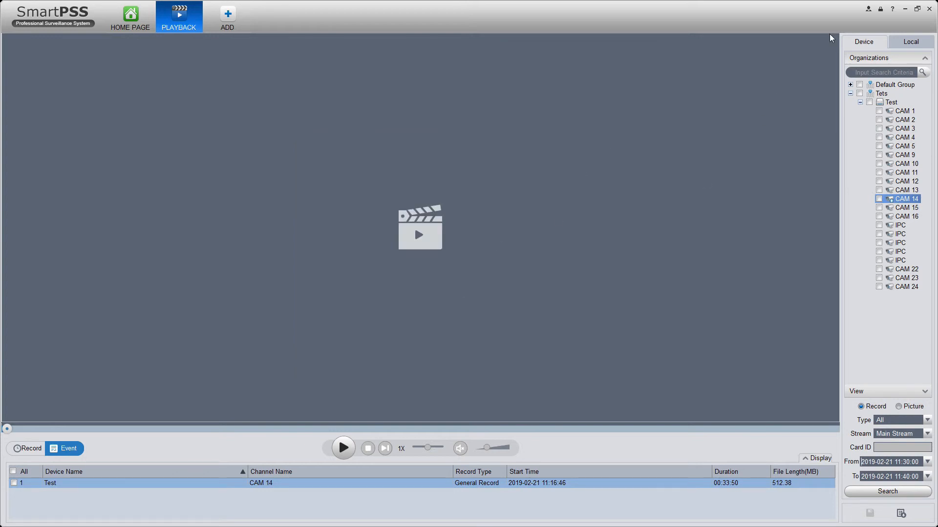
- Switch to the desktop and examine the exported player and DAV file in the Test Videos folder
{"action": "left_click", "coordinate": [905, 9]}
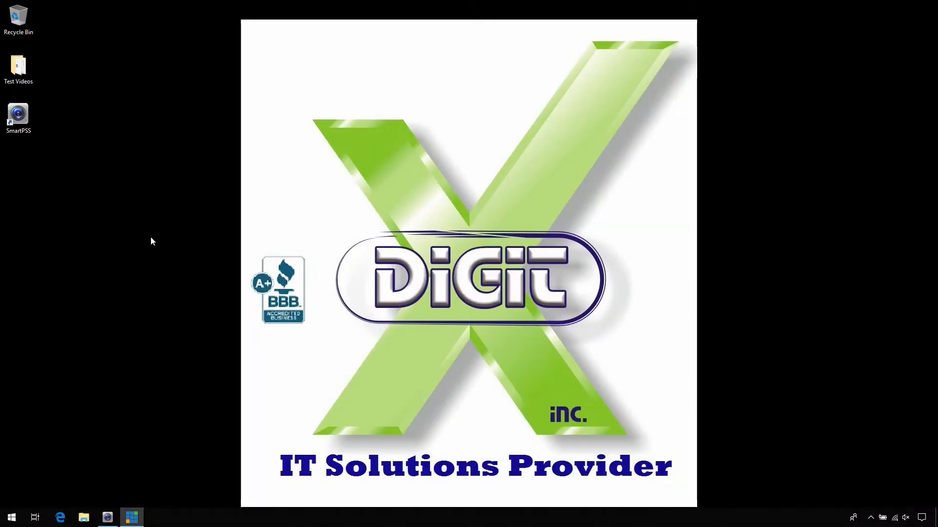
{"action": "left_click", "coordinate": [18, 73]}
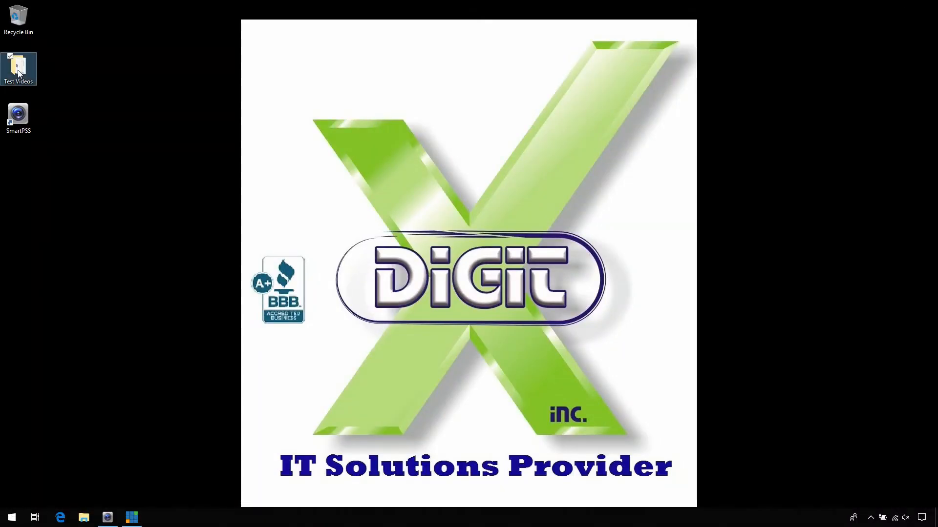
{"action": "double_click", "coordinate": [18, 73]}
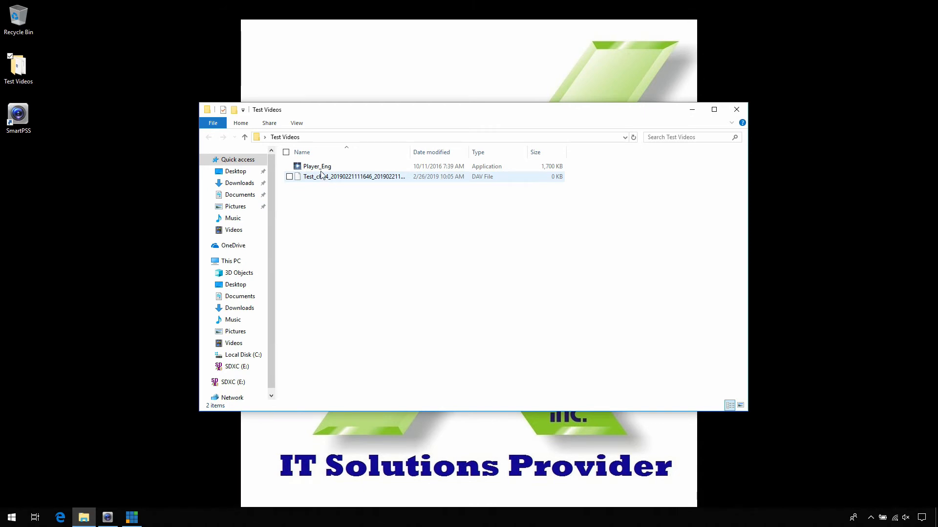
{"action": "left_click_drag", "start_coordinate": [286, 210], "coordinate": [364, 161]}
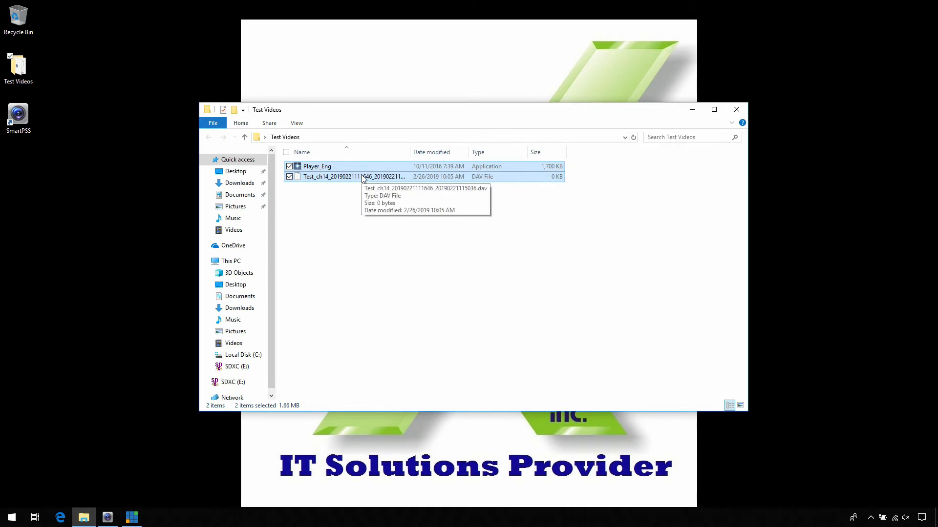
{"action": "left_click", "coordinate": [340, 224]}
- Launch Player_Eng from the Test Videos folder, associate .dav files with it, and move its window toward the screen's centre
{"action": "double_click", "coordinate": [320, 168]}
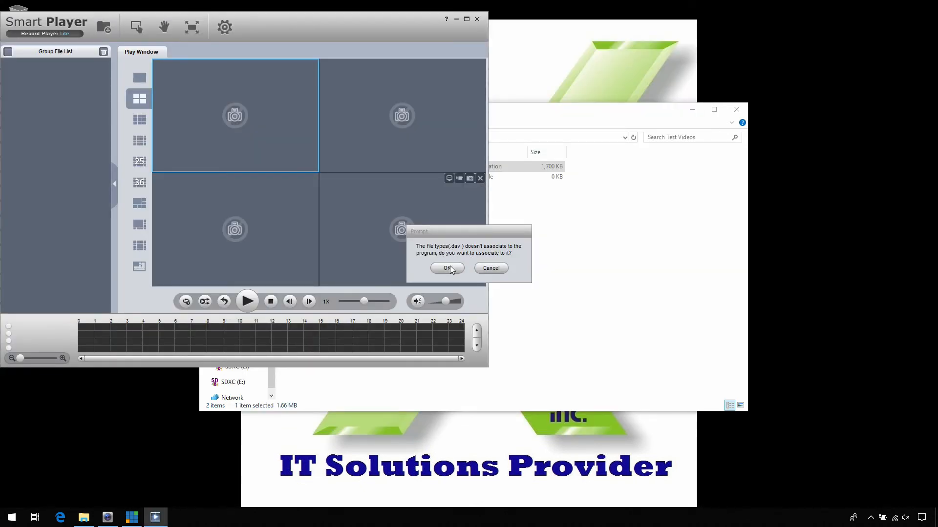
{"action": "left_click", "coordinate": [447, 268]}
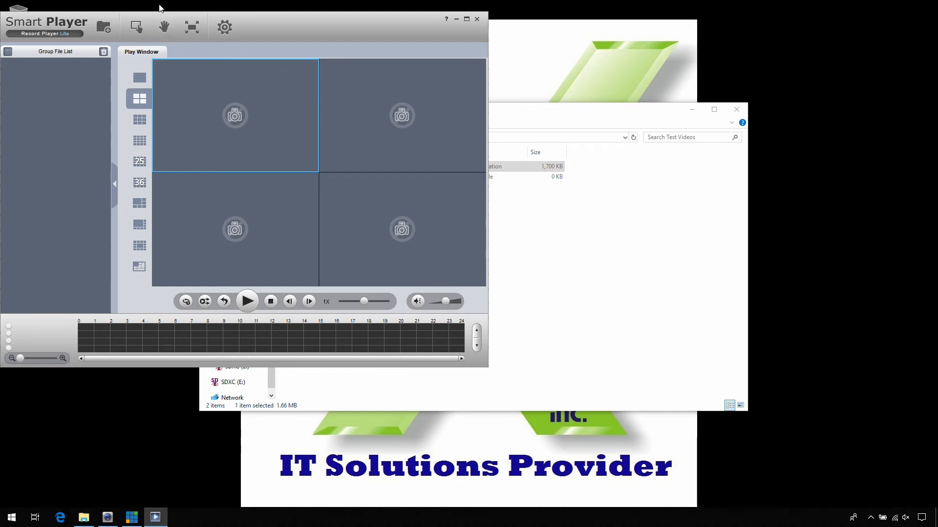
{"action": "left_click_drag", "start_coordinate": [326, 35], "coordinate": [541, 154]}
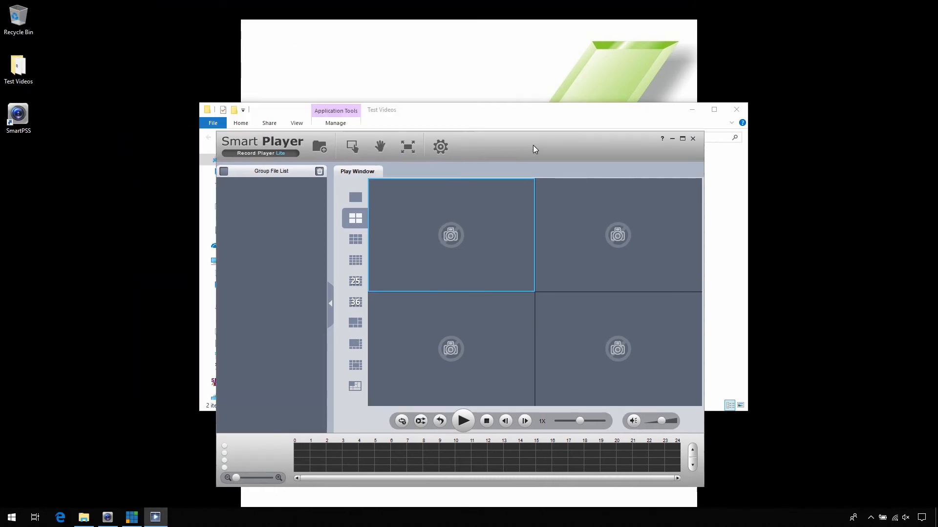
{"action": "left_click", "coordinate": [320, 148]}
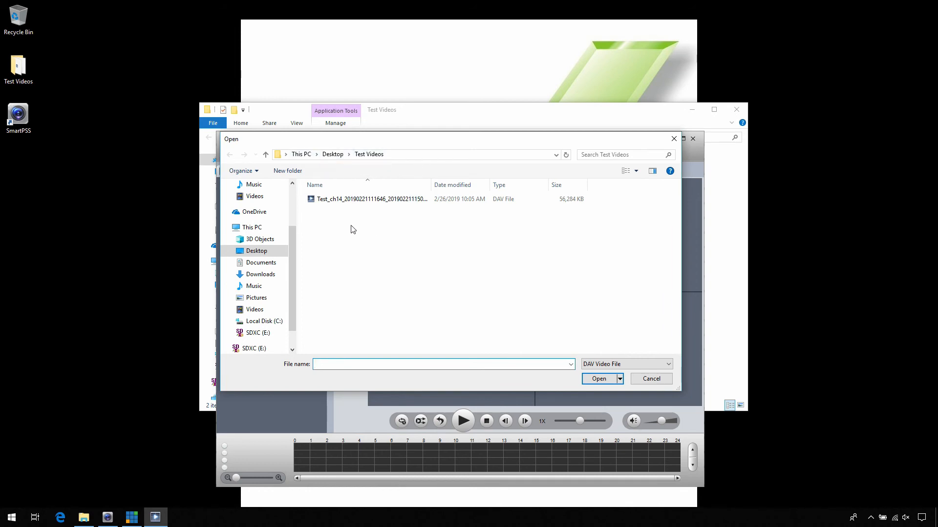
{"action": "left_click", "coordinate": [384, 205]}
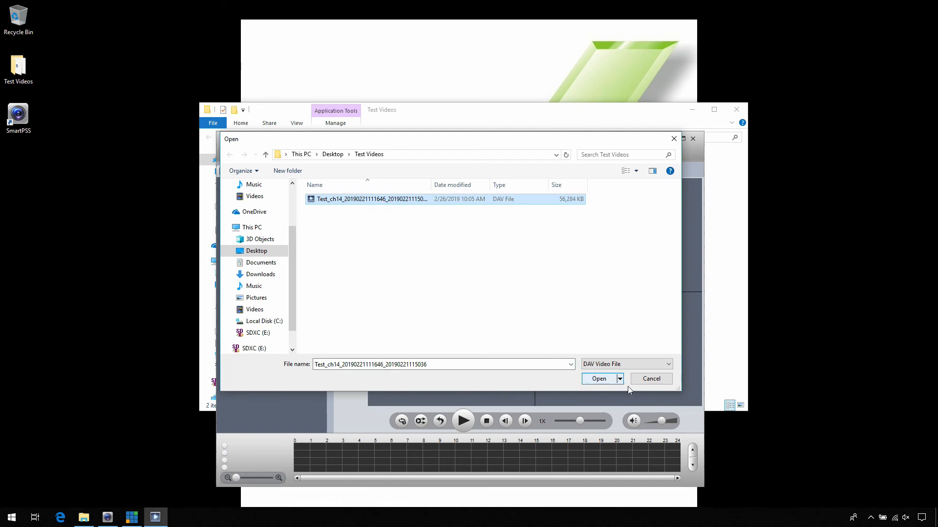
{"action": "left_click", "coordinate": [650, 379]}
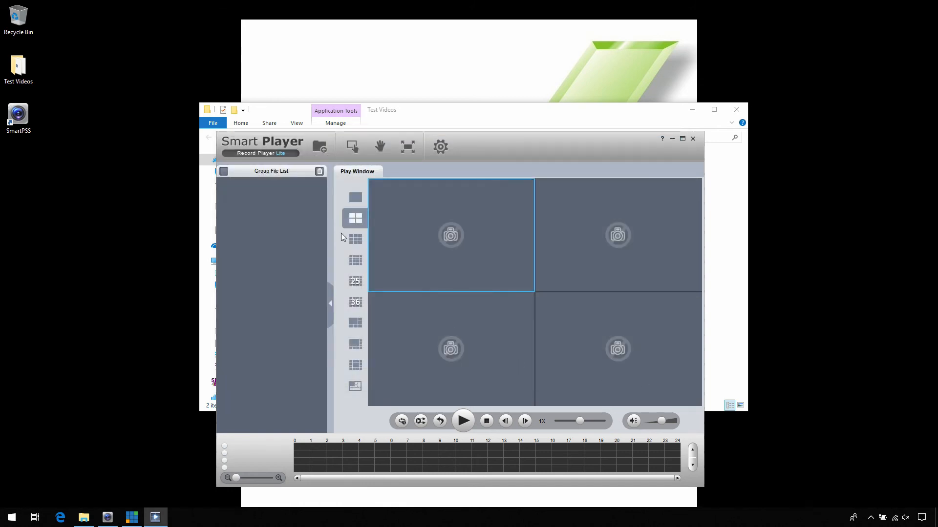
- Close Smart Player and the Test Videos folder, and switch back to SmartPSS
{"action": "mouse_move", "coordinate": [410, 259]}
{"action": "mouse_move", "coordinate": [699, 202]}
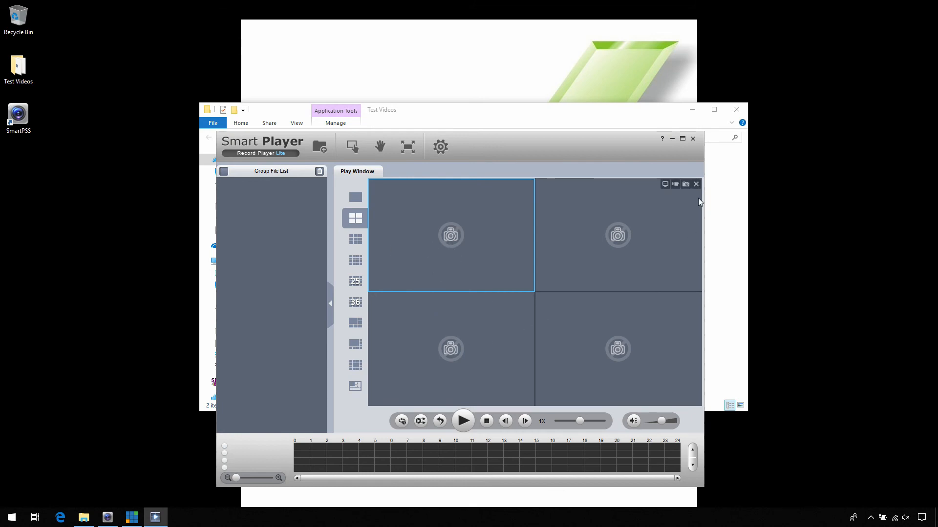
{"action": "left_click", "coordinate": [693, 139]}
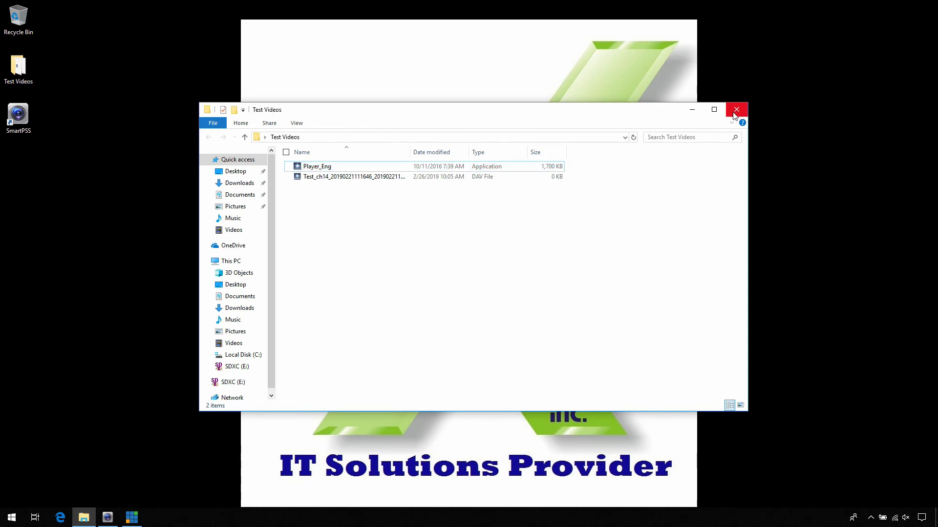
{"action": "left_click", "coordinate": [734, 111]}
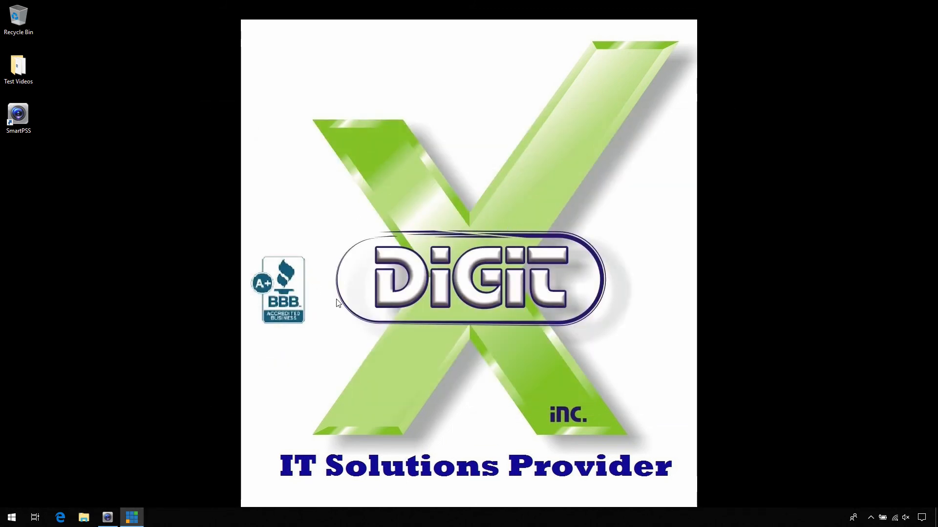
{"action": "left_click", "coordinate": [107, 519]}
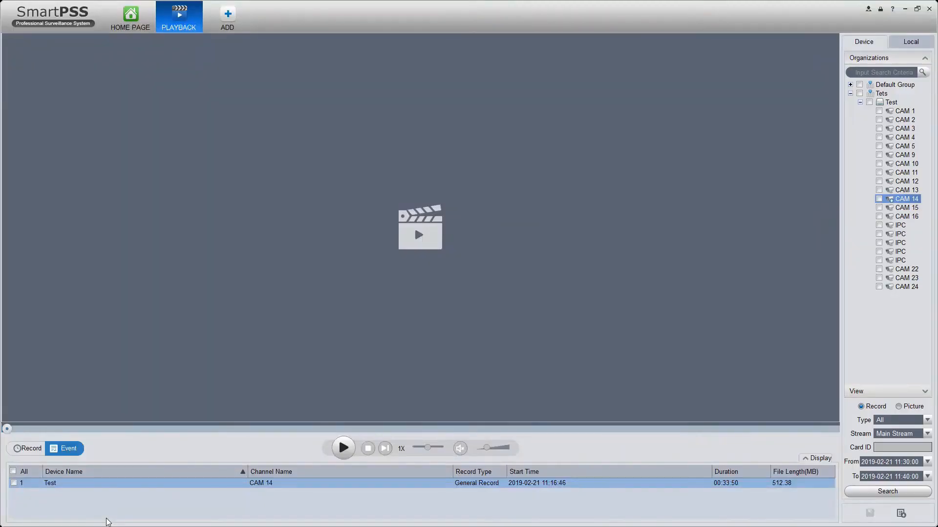